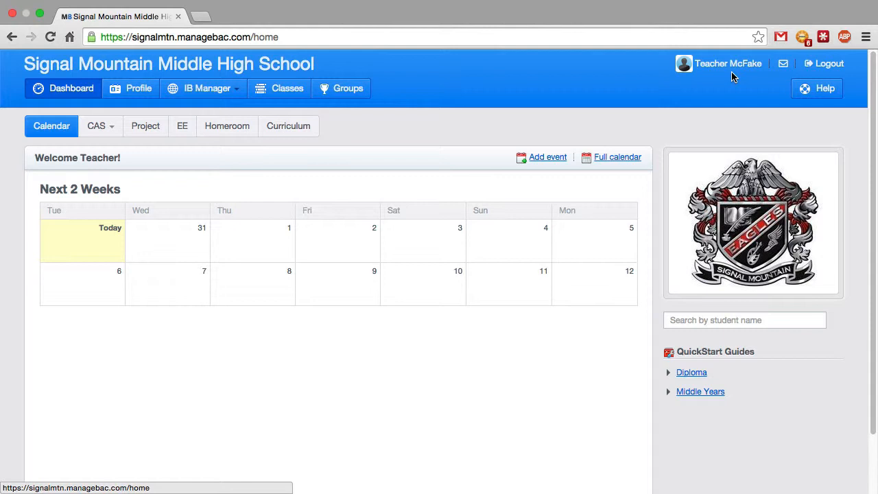
Start a new class with the type IB Middle Years, Year 5 and the subject Physics
left_click(279, 92)
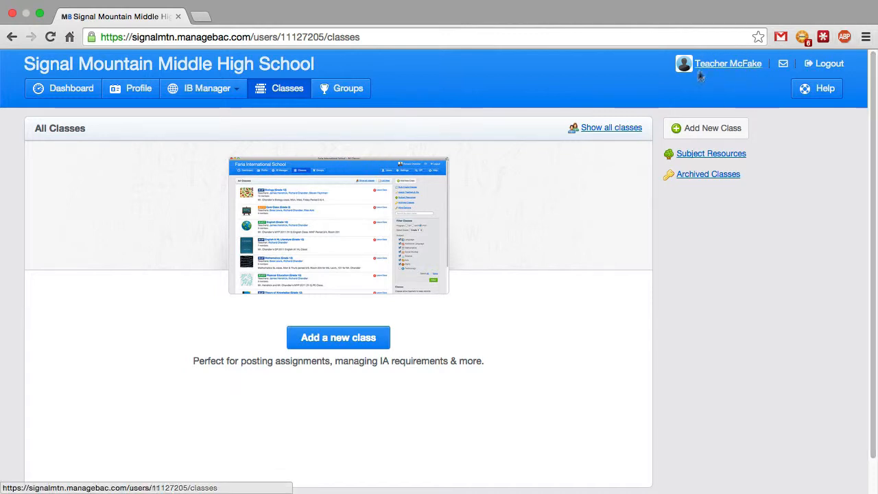
left_click(334, 340)
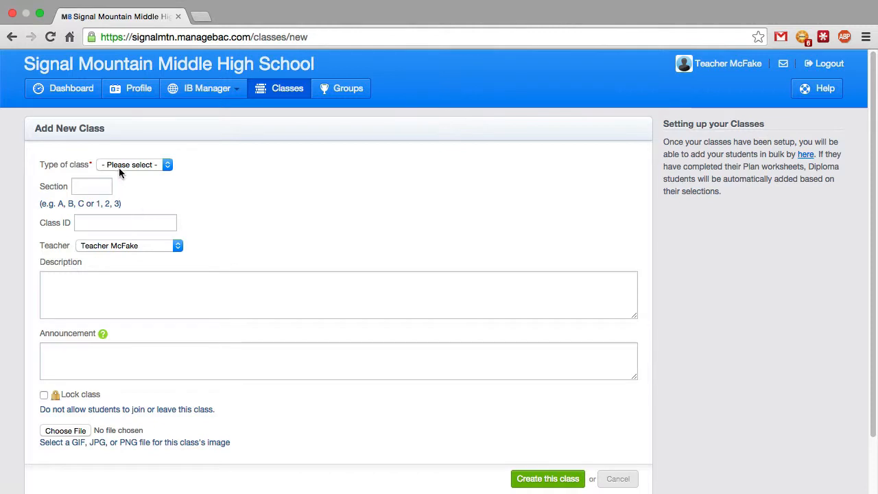
left_click(154, 166)
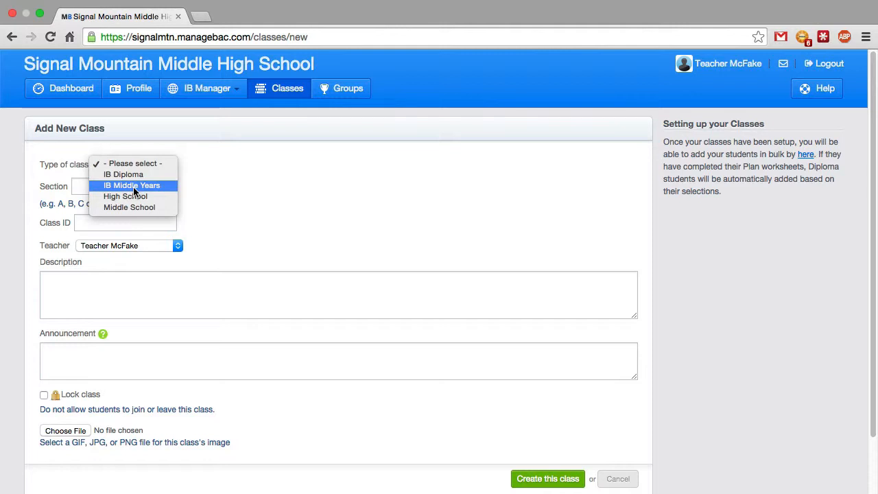
left_click(134, 188)
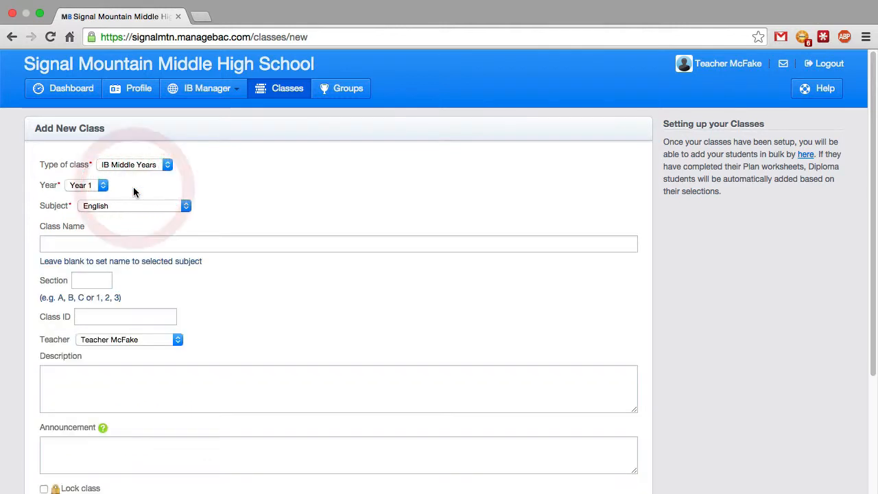
left_click(88, 185)
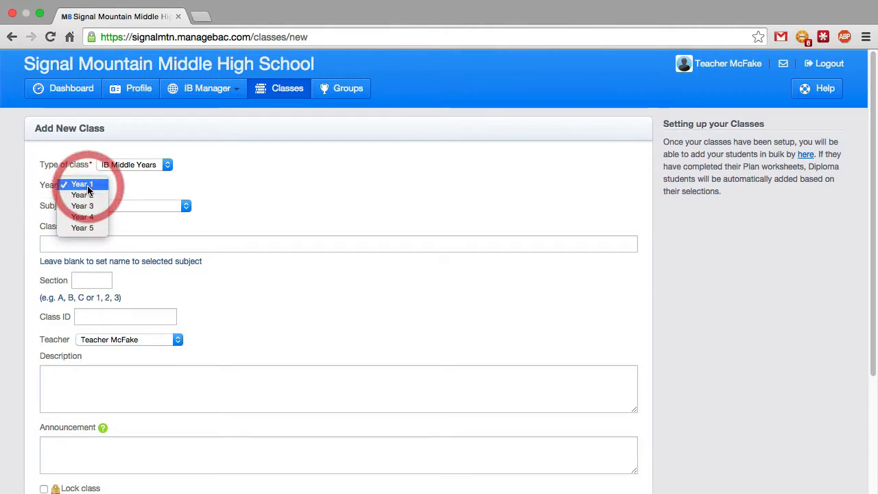
left_click(89, 230)
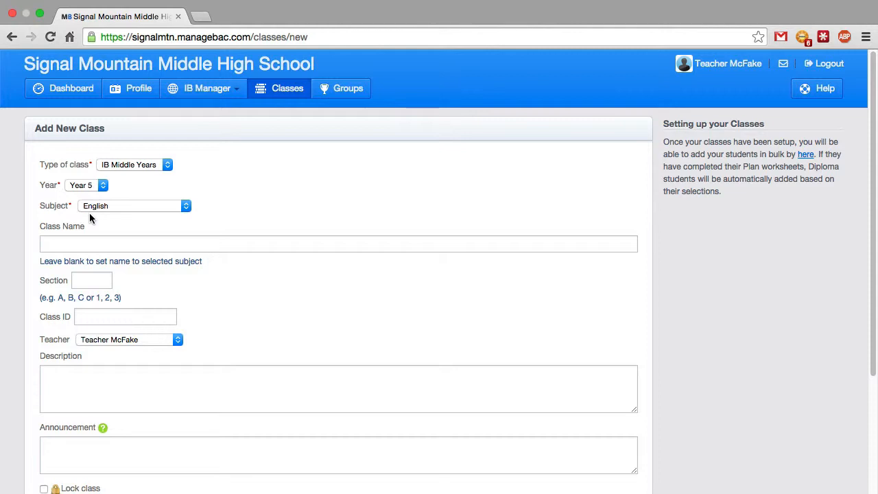
left_click(89, 208)
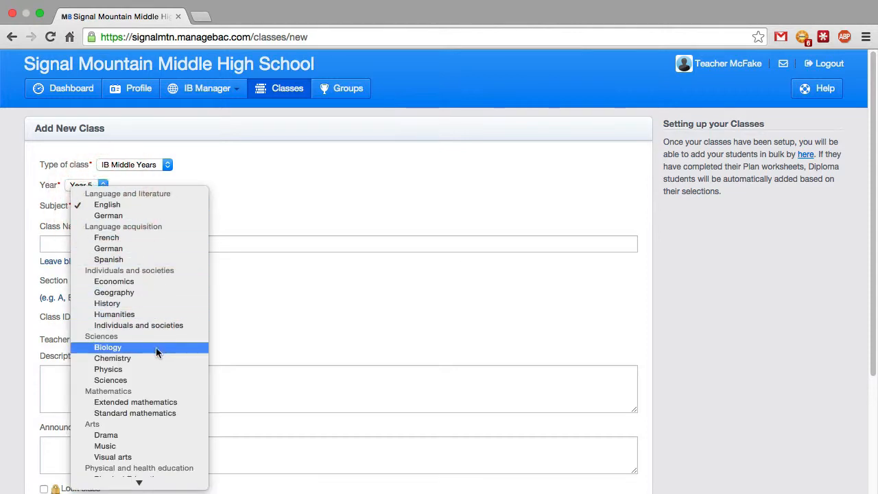
left_click(116, 369)
Name the class Physics, set its section to 1, and create the class
left_click(123, 247)
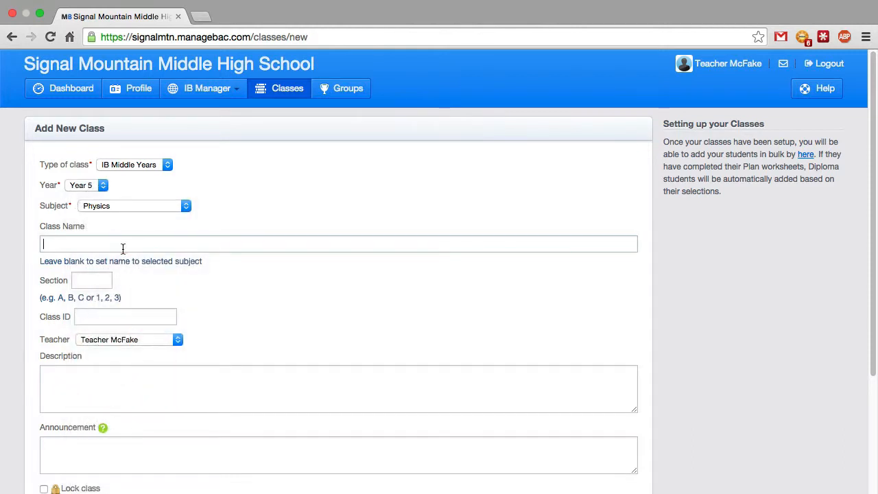
type("Physics")
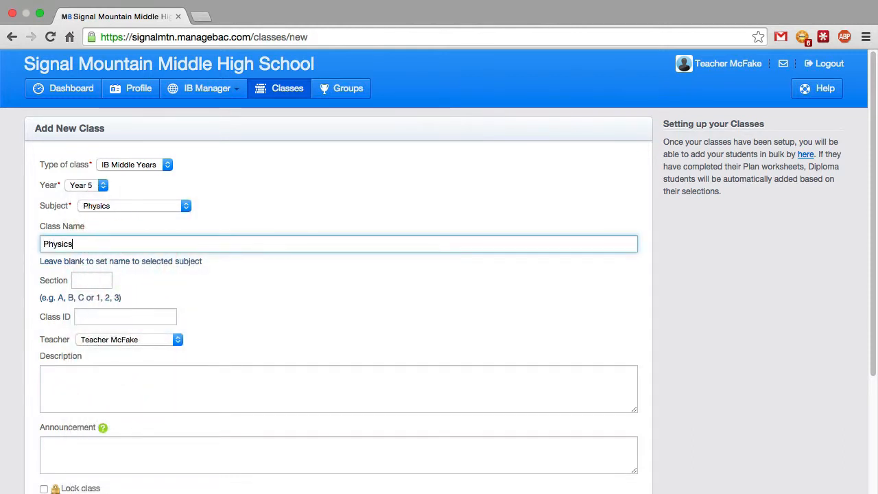
left_click(96, 281)
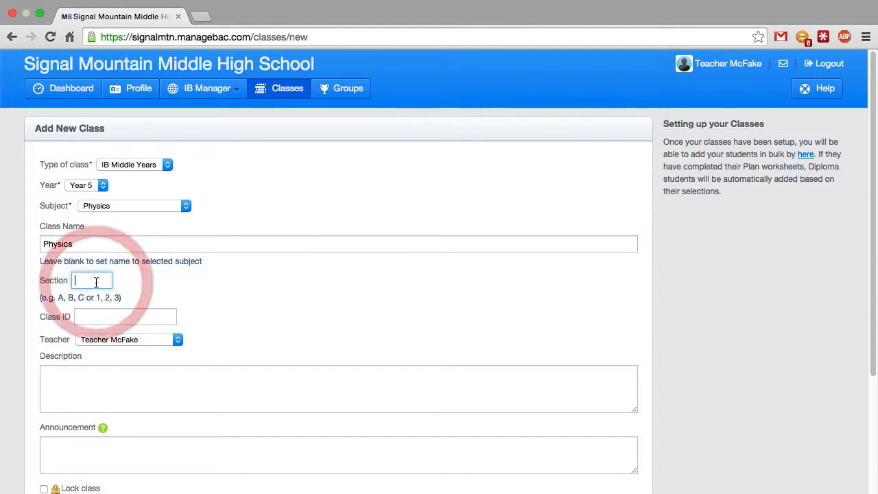
type("1")
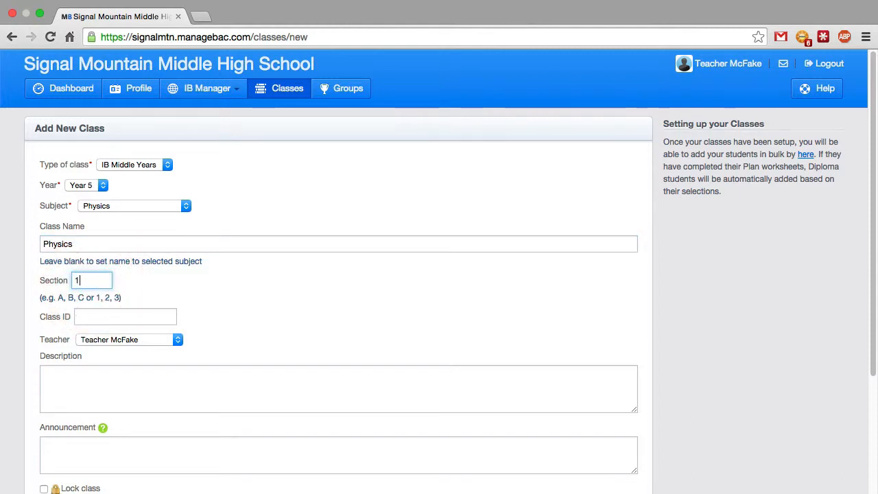
left_click(256, 324)
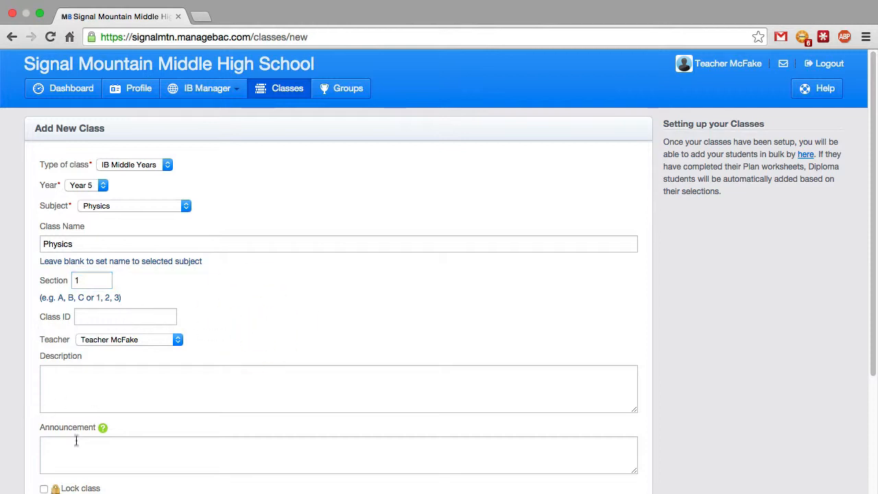
scroll(76, 441, "down", 3)
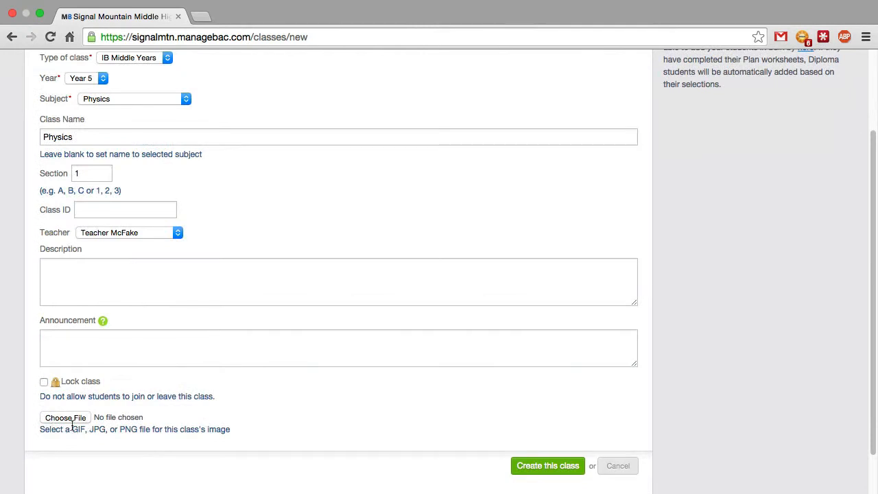
scroll(175, 446, "down", 1)
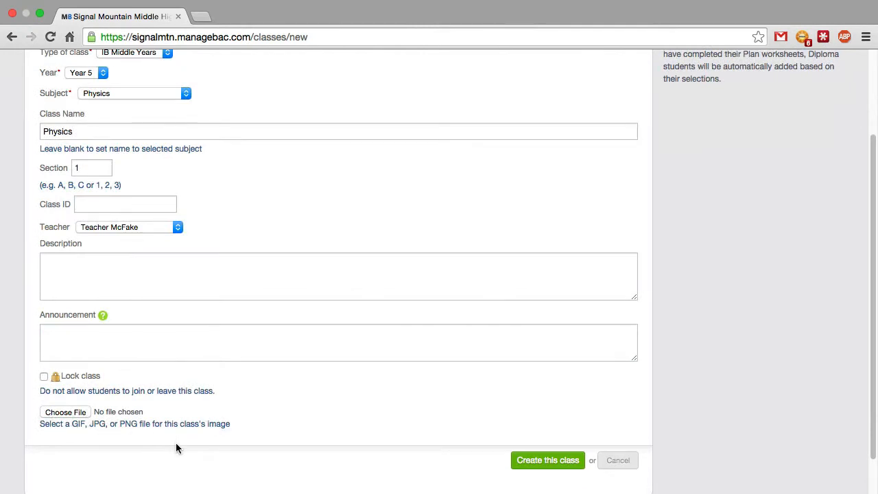
left_click(550, 462)
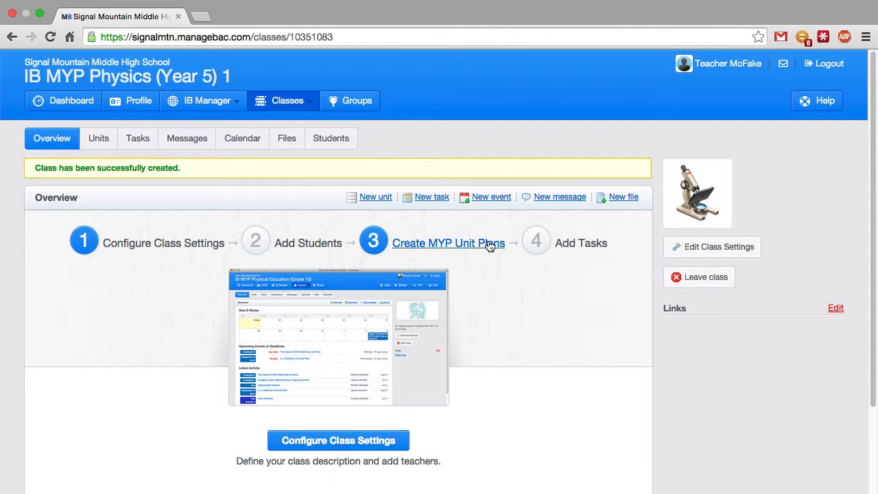
Start another new class, again as IB Middle Years, Year 5, with the subject Physics
left_click(289, 101)
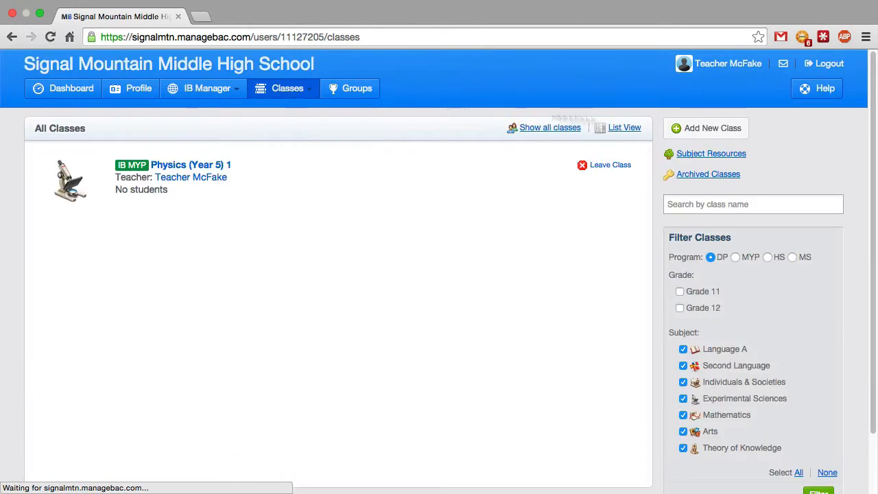
left_click(690, 130)
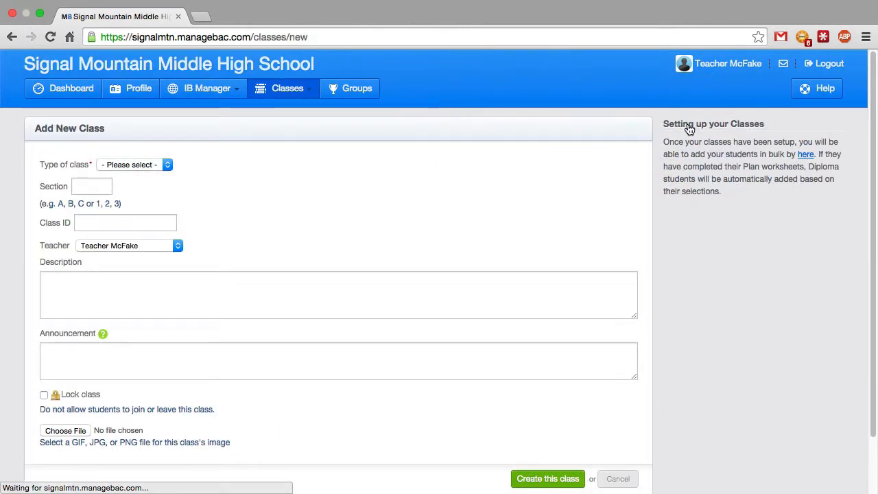
left_click(134, 165)
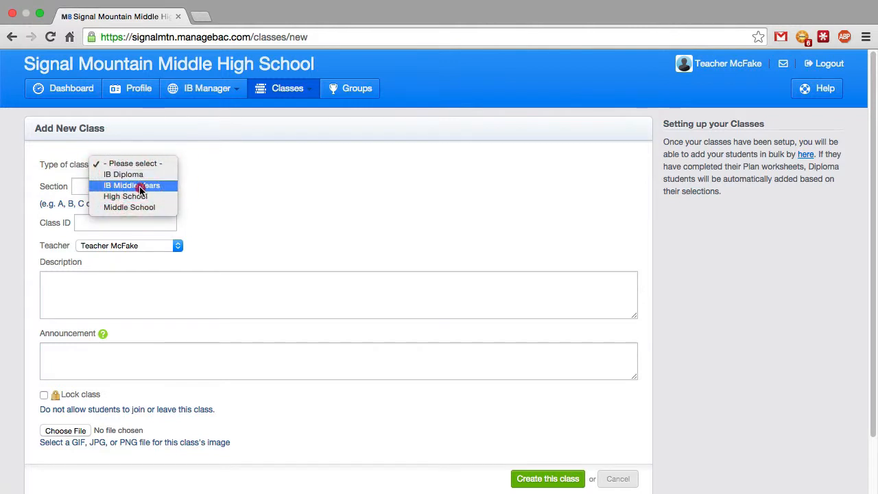
left_click(125, 184)
left_click(85, 185)
left_click(105, 227)
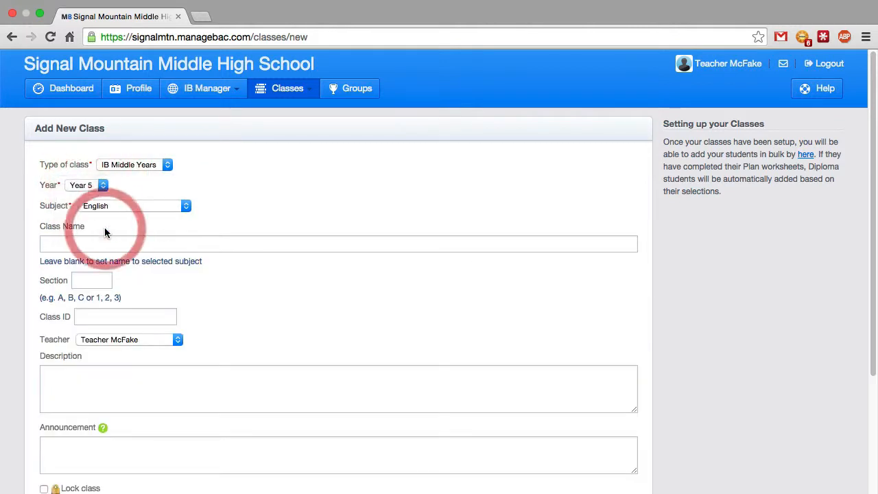
left_click(117, 205)
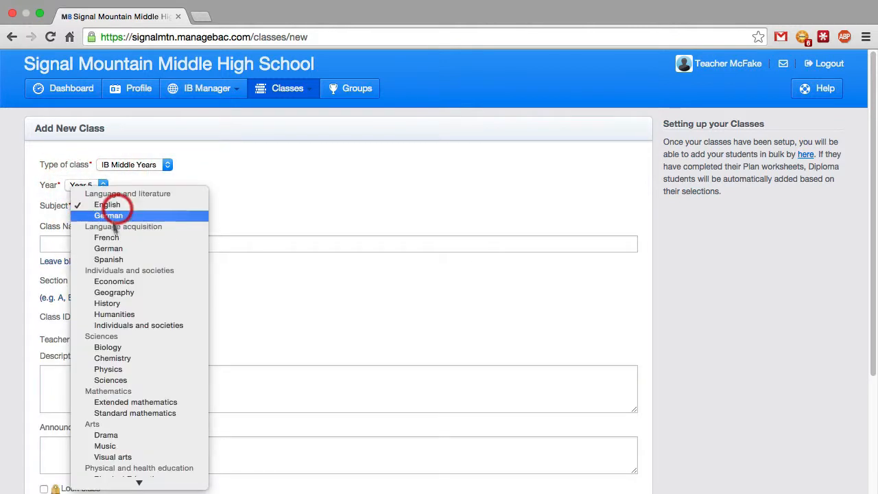
left_click(143, 368)
Set the second Physics class's section to 2, leave its name blank, and create the class
left_click(98, 281)
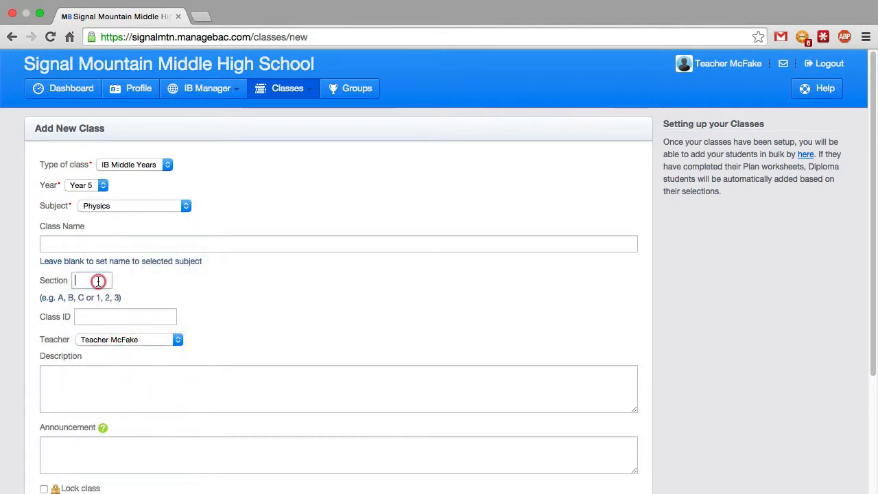
type("2")
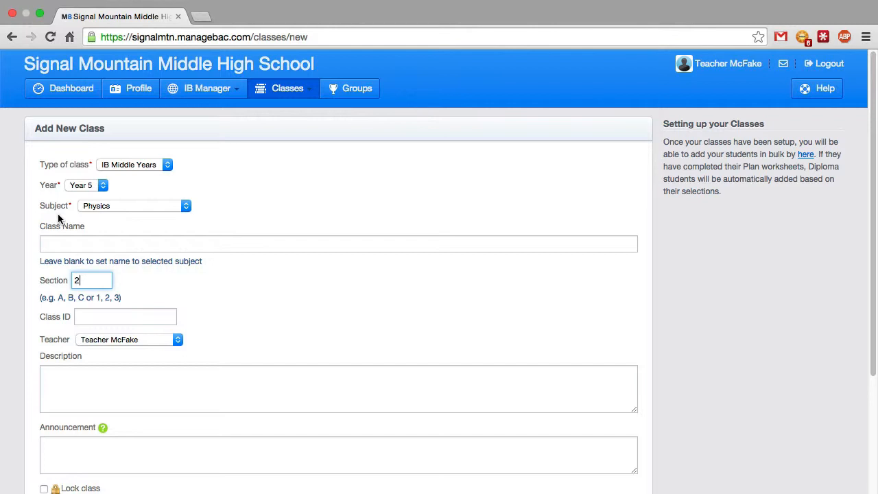
left_click(257, 328)
scroll(258, 332, "down", 1)
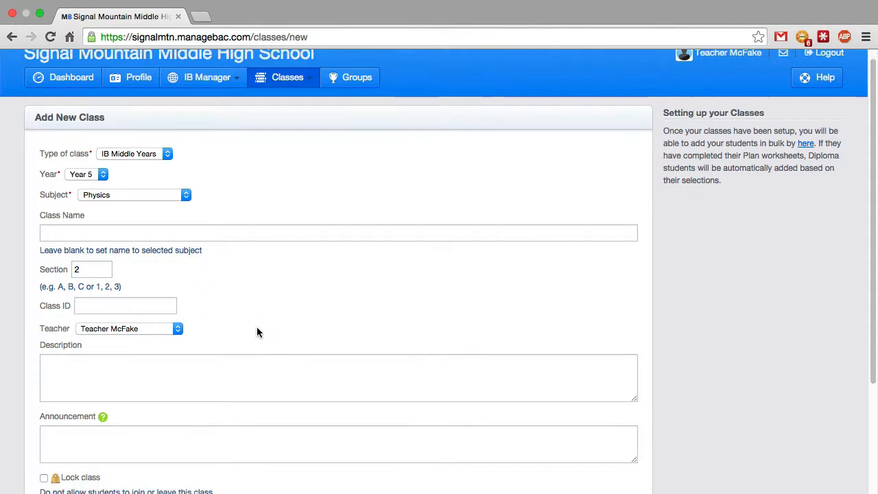
scroll(257, 327, "down", 3)
left_click(537, 480)
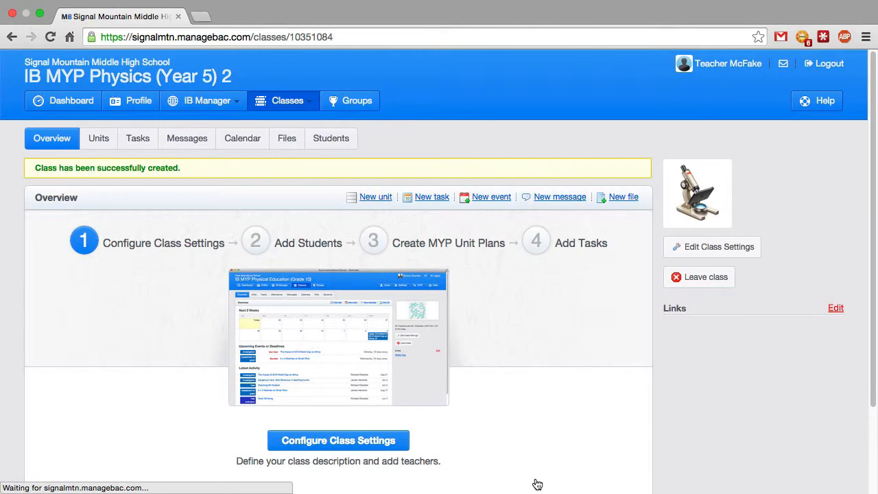
Open the IB MYP class Physics (Year 5) 1
left_click(288, 101)
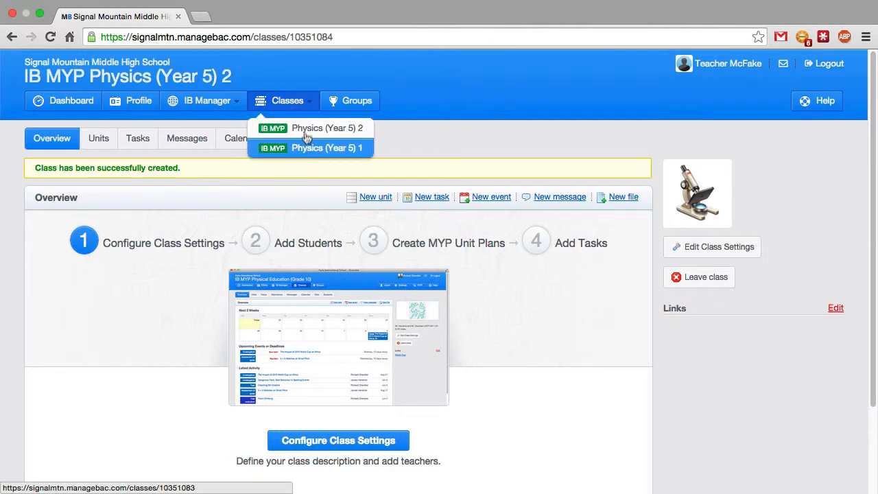
left_click(362, 149)
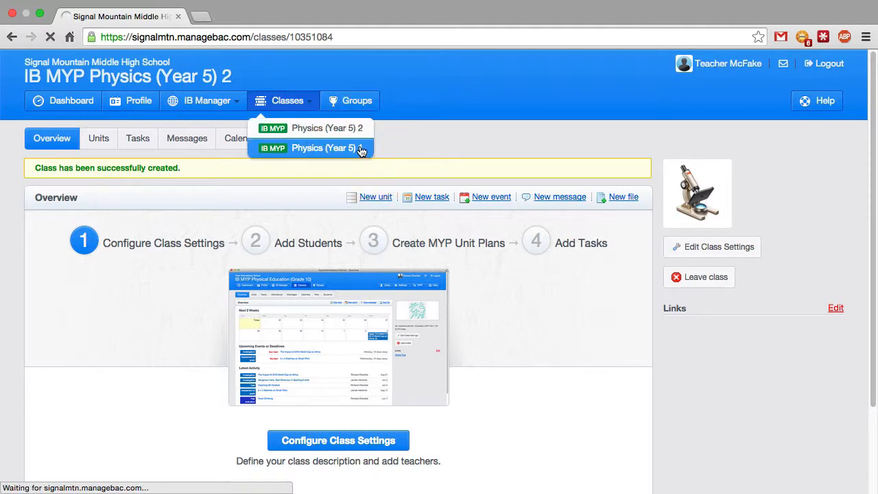